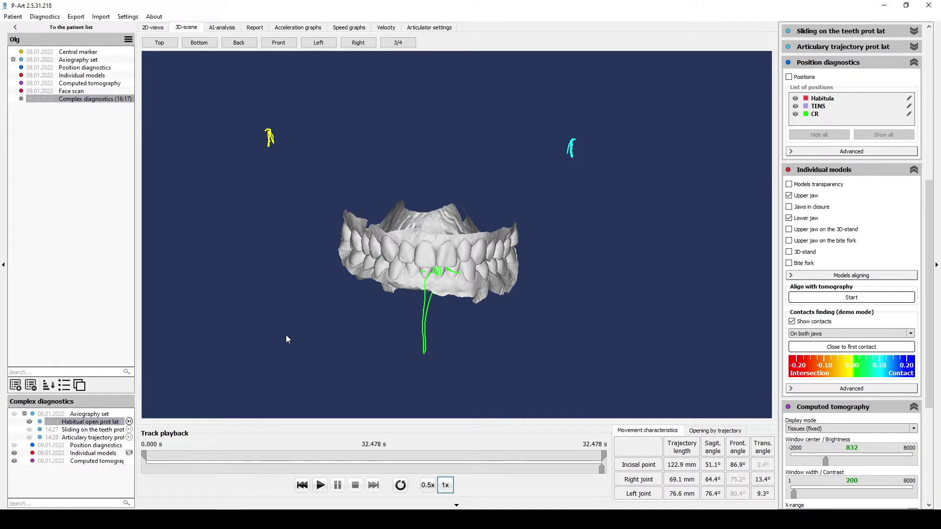
# Step: Rewind the Habitual open prot lat track to about 7.6 s and inspect the jaw models from the side
pyautogui.moveTo(287, 339); pyautogui.dragTo(474, 346)
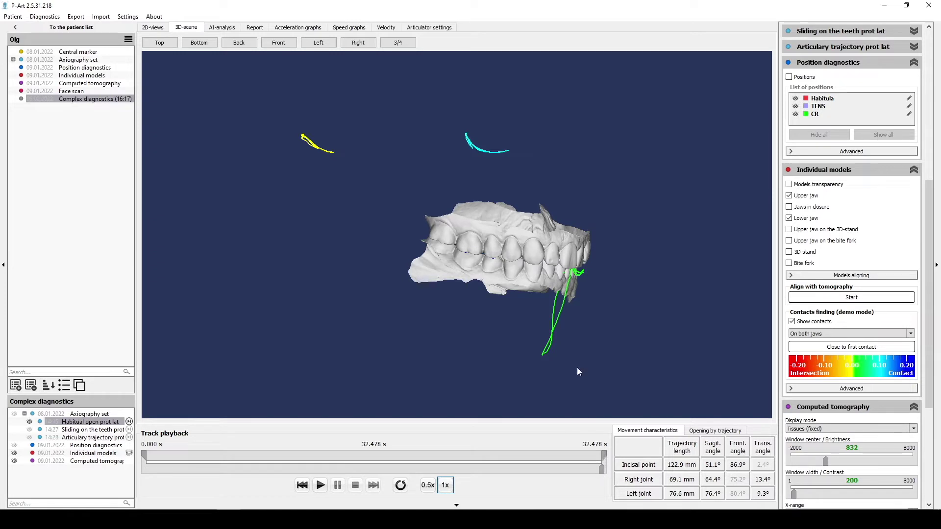
pyautogui.moveTo(577, 367); pyautogui.dragTo(358, 357)
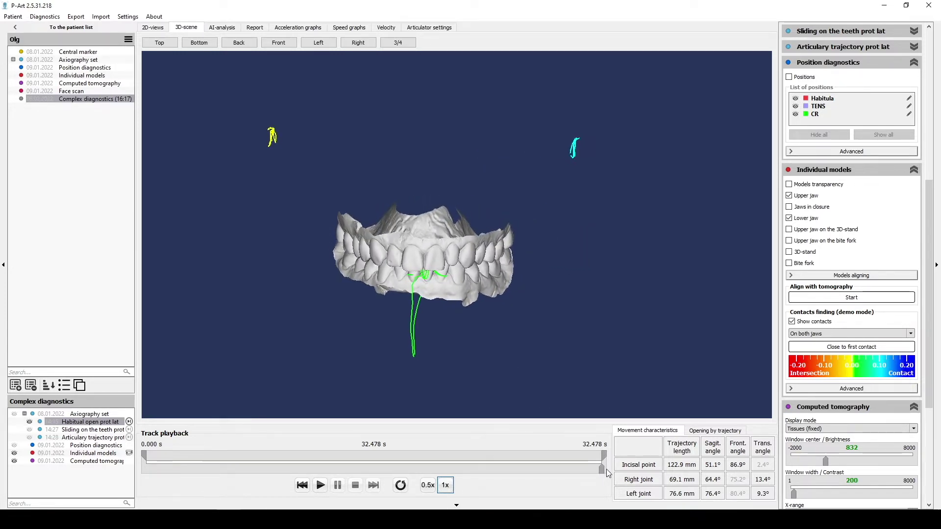
pyautogui.moveTo(604, 469); pyautogui.dragTo(253, 448)
pyautogui.moveTo(296, 309); pyautogui.dragTo(504, 345)
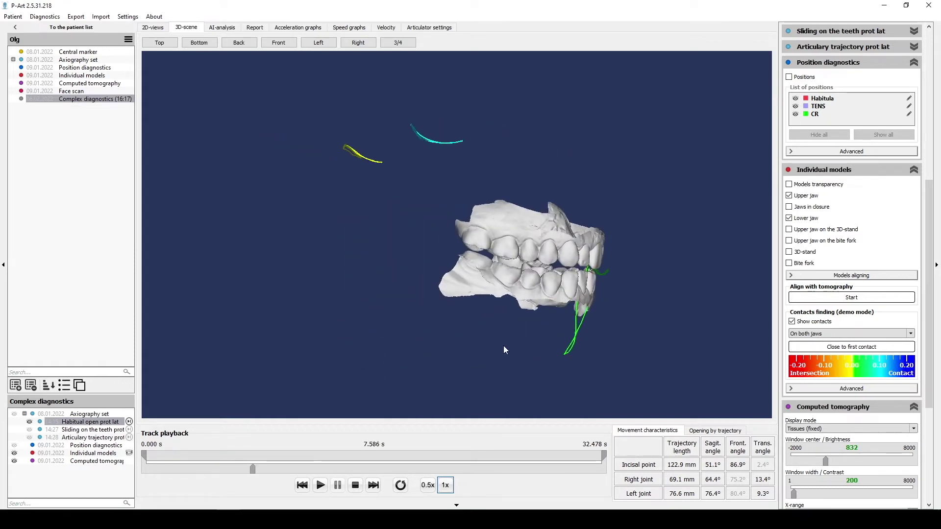
# Step: Advance the habitual opening track through about 10.2 s and 11.4 s to its end, checking the jaws from several angles
pyautogui.moveTo(252, 469); pyautogui.dragTo(289, 469)
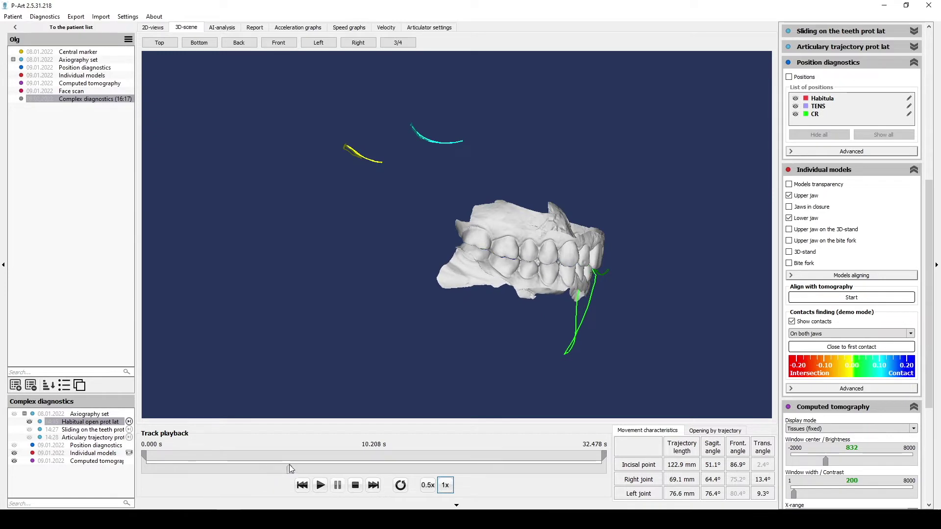
pyautogui.moveTo(441, 392); pyautogui.dragTo(422, 468)
pyautogui.moveTo(289, 470)
pyautogui.mouseDown()
pyautogui.moveTo(251, 463)
pyautogui.moveTo(304, 463)
pyautogui.mouseUp()
pyautogui.moveTo(338, 407); pyautogui.dragTo(357, 322)
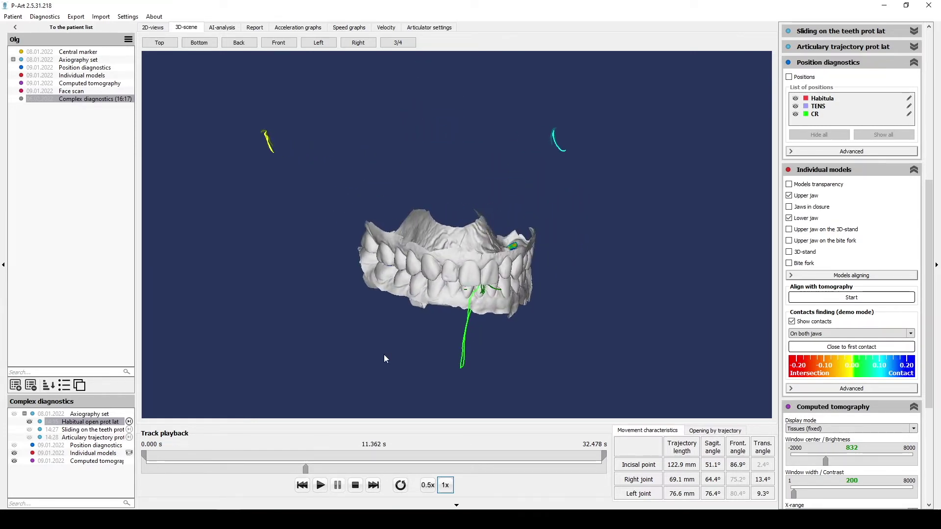
pyautogui.moveTo(385, 355); pyautogui.dragTo(340, 351)
pyautogui.moveTo(309, 469); pyautogui.dragTo(608, 482)
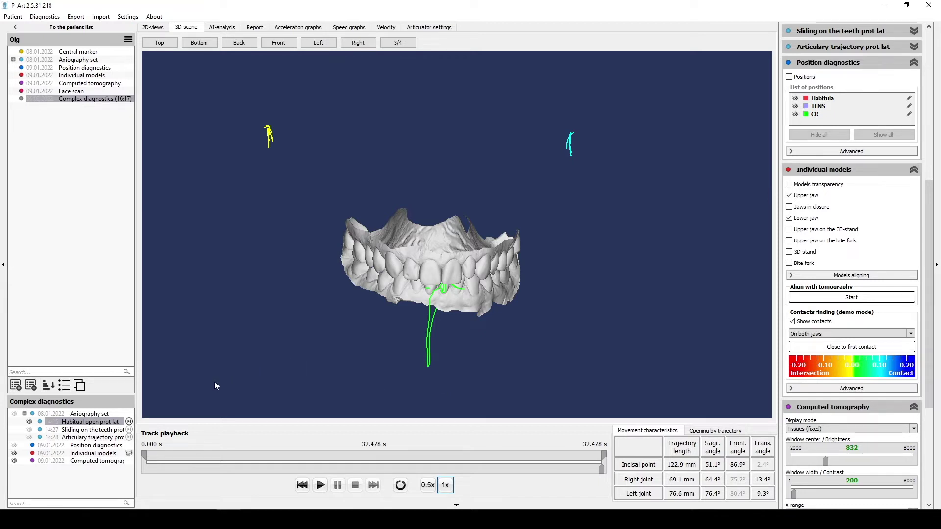
# Step: Rewind the habitual opening track to about 4.7 s and inspect the lower jaw's opening from the side and front
pyautogui.moveTo(217, 378); pyautogui.dragTo(489, 378)
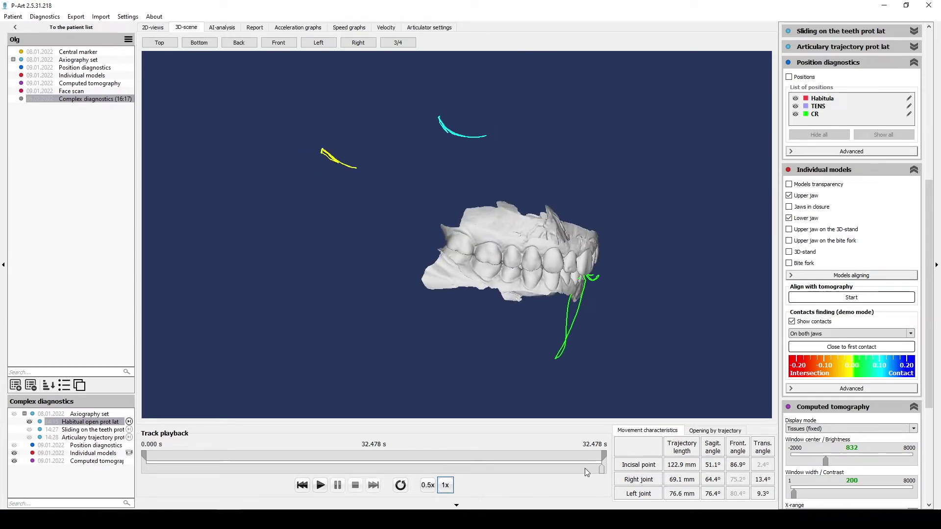
pyautogui.moveTo(584, 471); pyautogui.dragTo(214, 450)
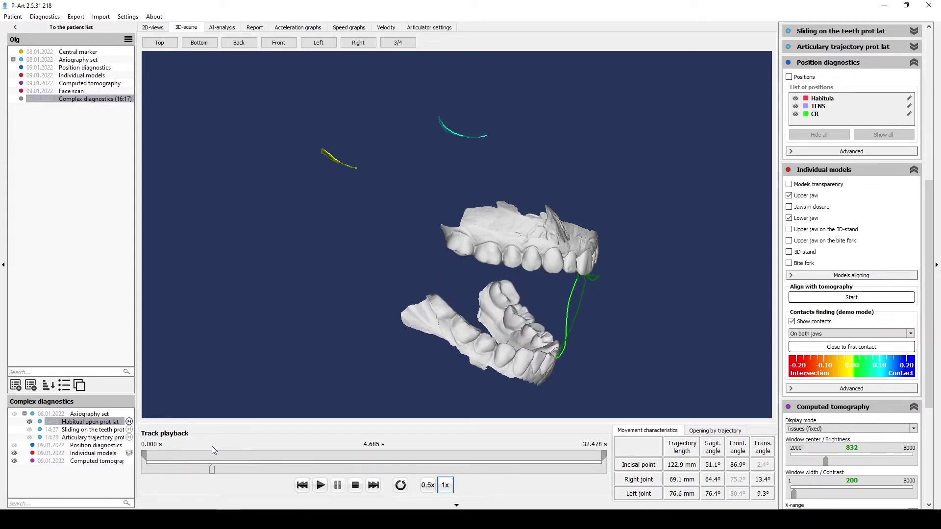
pyautogui.moveTo(431, 338); pyautogui.dragTo(263, 320)
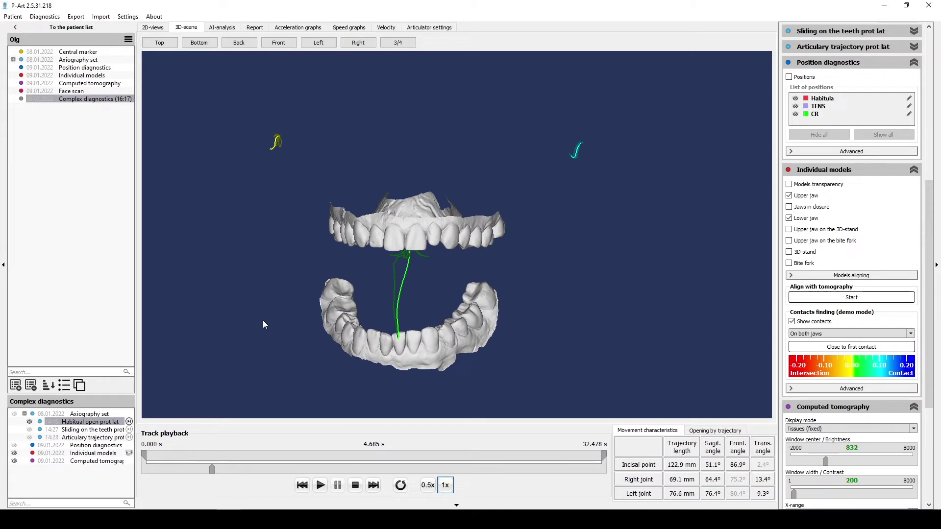
# Step: Display the Sliding on the teeth prot lat track and rewind it to 0 s, viewing the contacts obliquely from above
pyautogui.click(93, 430)
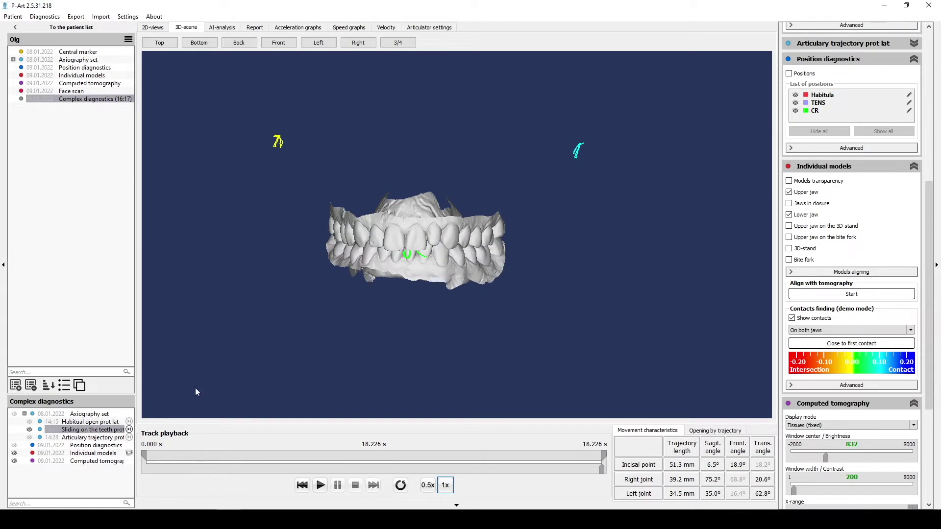
pyautogui.moveTo(374, 358); pyautogui.dragTo(554, 390)
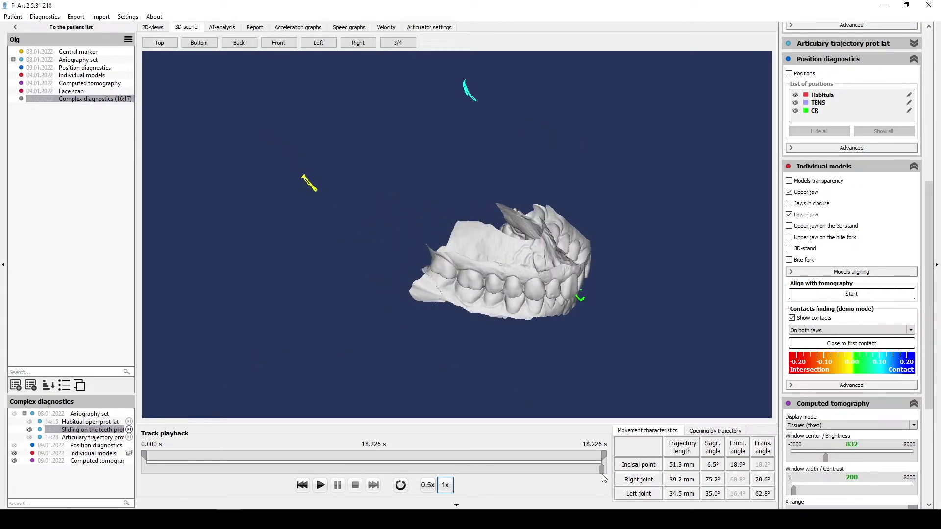
pyautogui.moveTo(602, 471); pyautogui.dragTo(318, 473)
pyautogui.click(303, 486)
pyautogui.moveTo(324, 378); pyautogui.dragTo(507, 420)
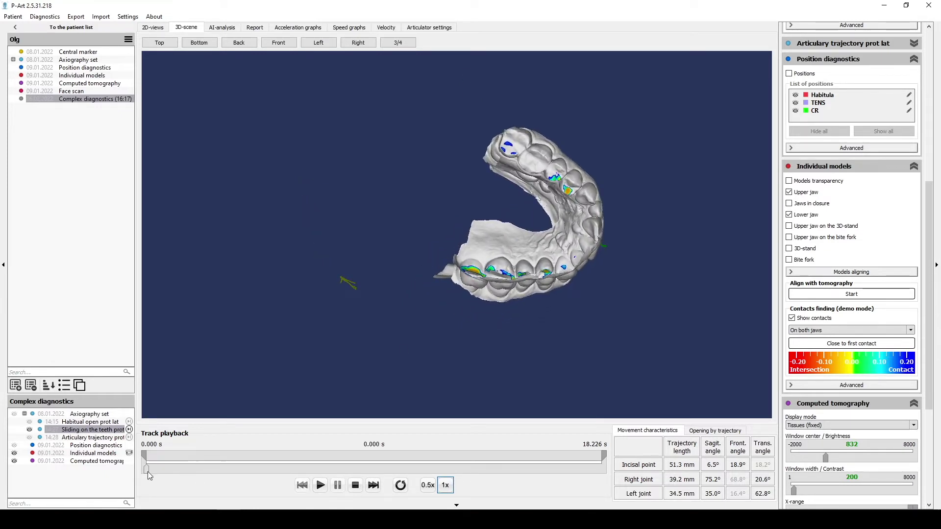
# Step: Advance the tooth-sliding track to about 1.1 s and examine the coloured contacts from an occlusal view
pyautogui.moveTo(148, 474); pyautogui.dragTo(173, 478)
pyautogui.moveTo(389, 369); pyautogui.dragTo(431, 393)
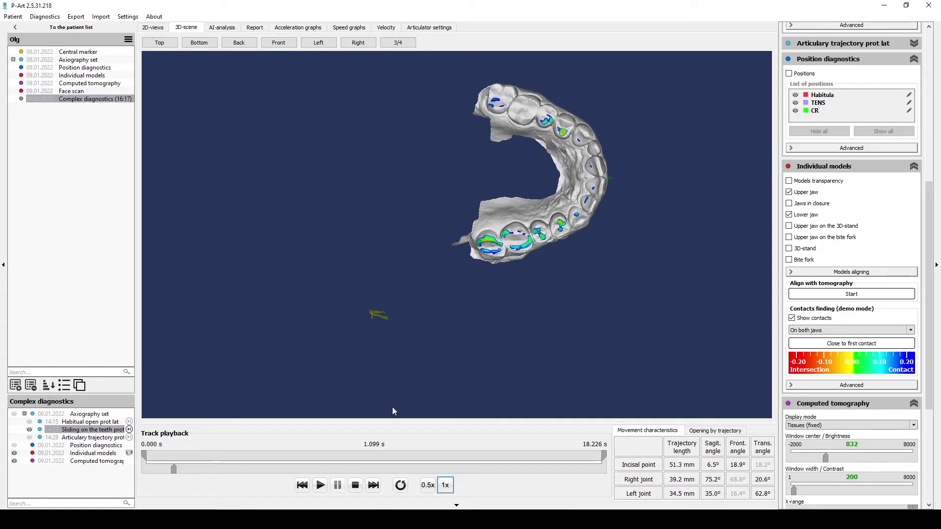
pyautogui.moveTo(412, 304); pyautogui.dragTo(382, 337)
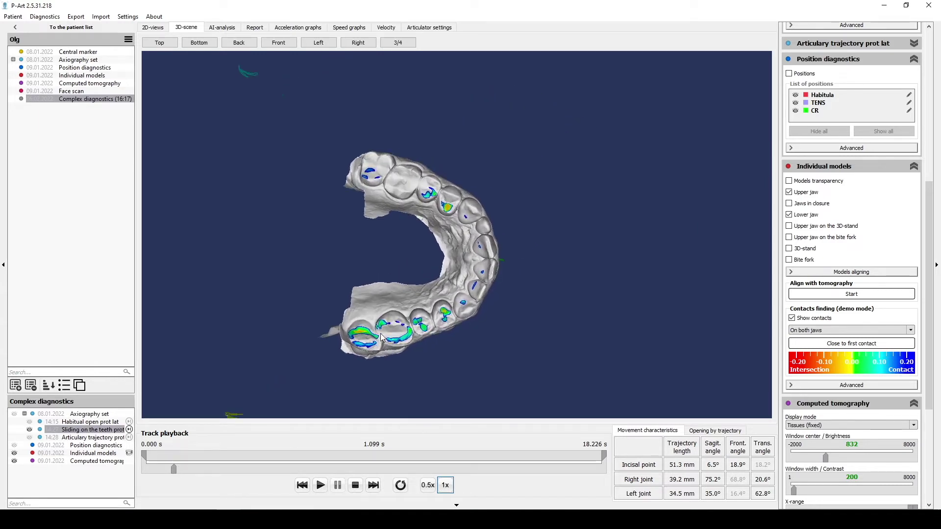
# Step: Follow the tooth-sliding track through about 6.6 s and 9.0 s to 9.8 s, comparing occlusal contacts with the front view
pyautogui.moveTo(176, 471); pyautogui.dragTo(311, 471)
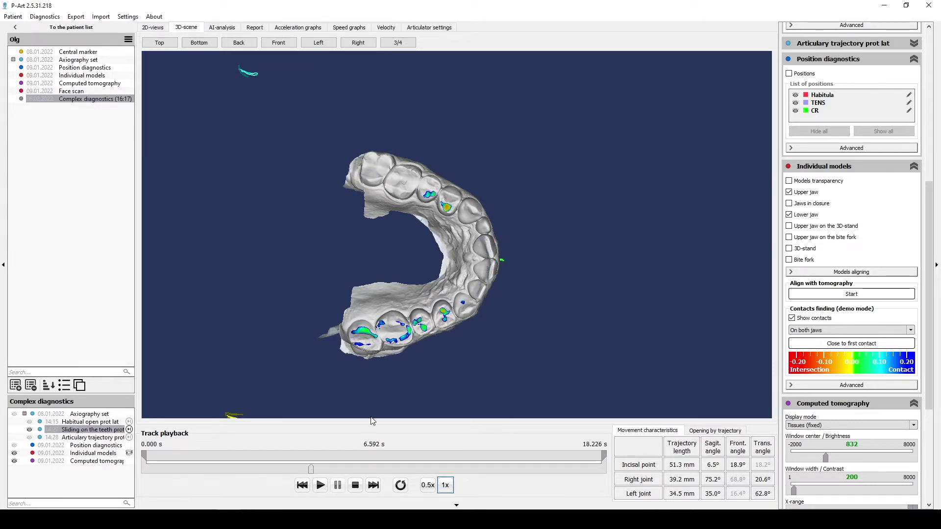
pyautogui.moveTo(392, 343); pyautogui.dragTo(349, 330)
pyautogui.moveTo(311, 471); pyautogui.dragTo(373, 484)
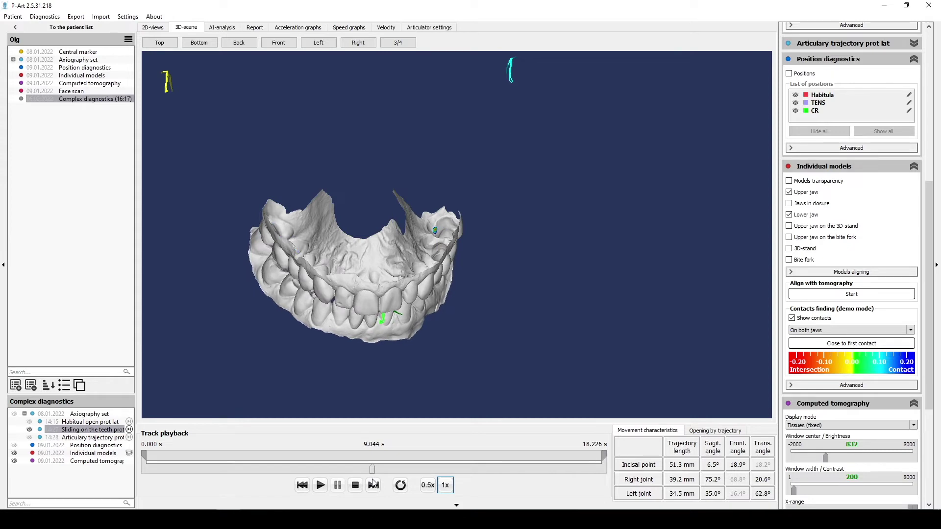
pyautogui.moveTo(471, 353); pyautogui.dragTo(495, 299)
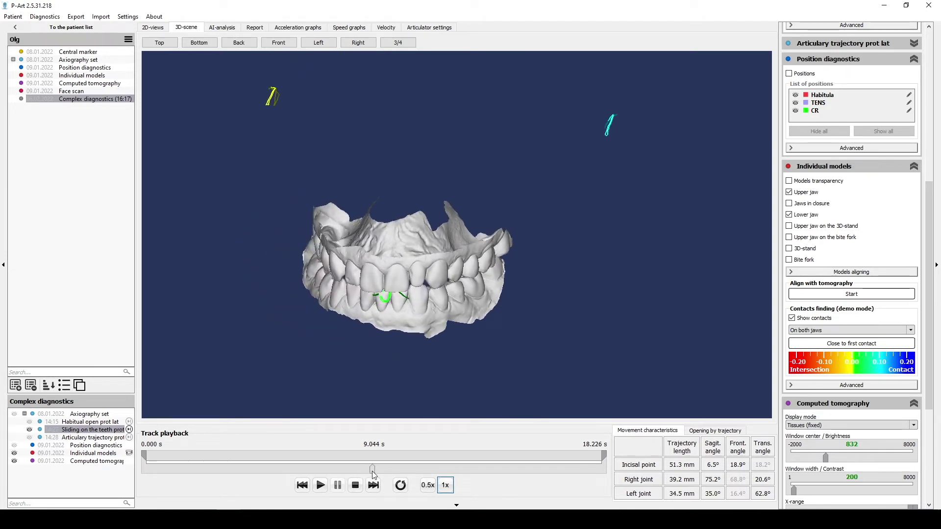
pyautogui.moveTo(373, 469); pyautogui.dragTo(392, 466)
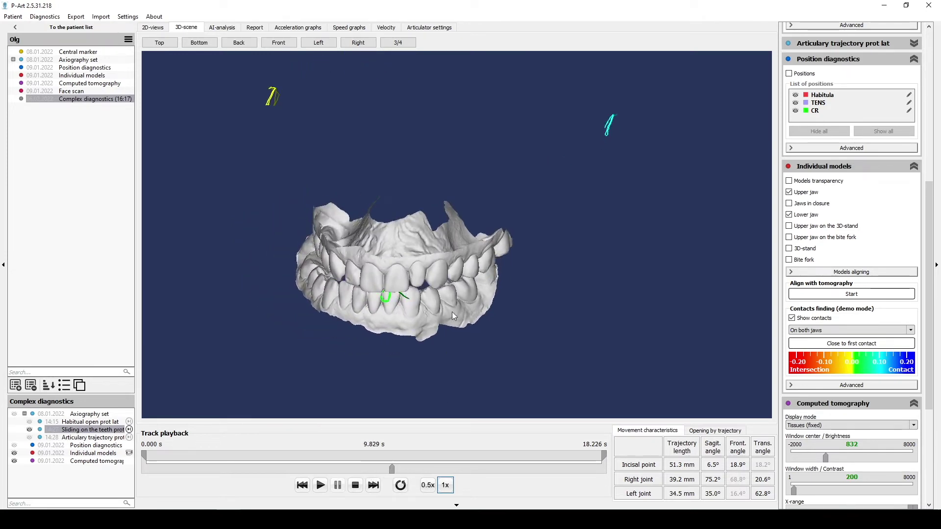
# Step: Examine the tooth contacts from above at about 13.8 s of the sliding track and continue to its end
pyautogui.moveTo(451, 311); pyautogui.dragTo(466, 431)
pyautogui.moveTo(392, 467); pyautogui.dragTo(491, 471)
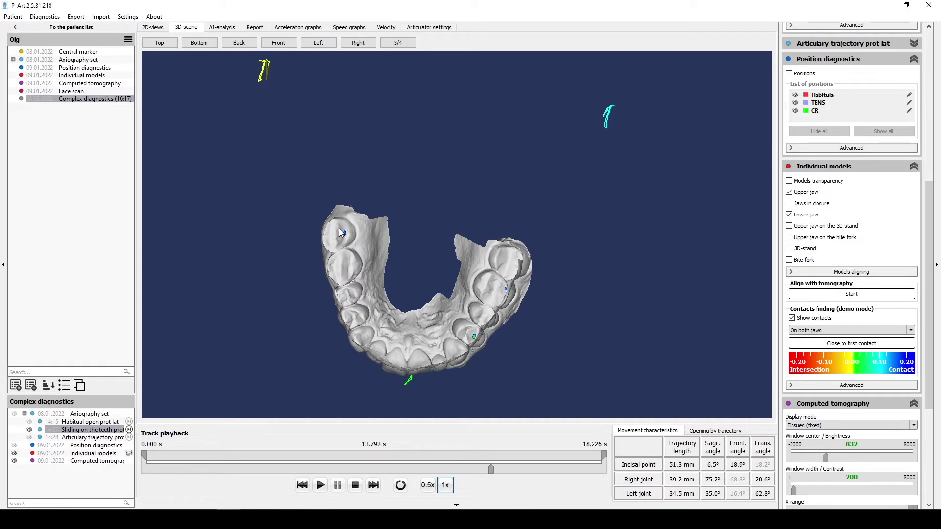
pyautogui.moveTo(489, 474); pyautogui.dragTo(655, 454)
# Step: Inspect the sliding trajectories from the front and side and rewind the track to about 1.8 s
pyautogui.moveTo(492, 391); pyautogui.dragTo(469, 232)
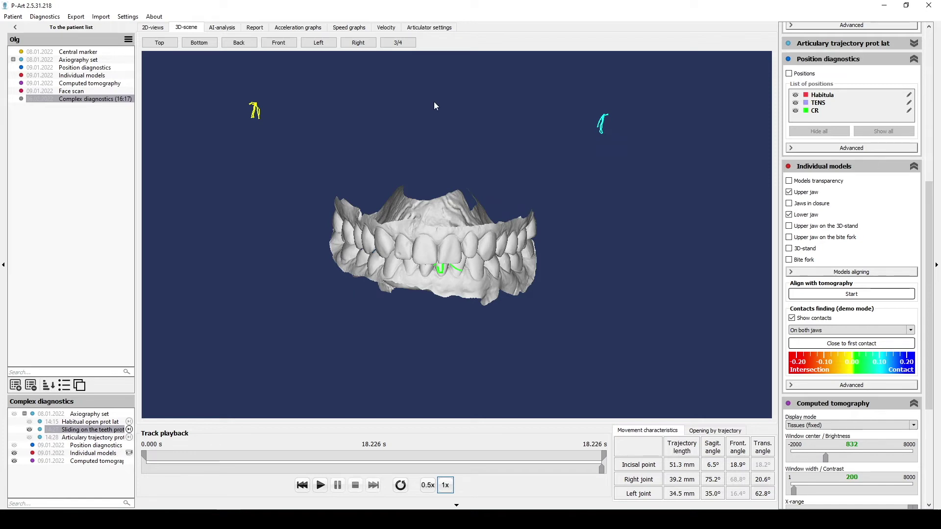
pyautogui.moveTo(371, 145); pyautogui.dragTo(514, 270)
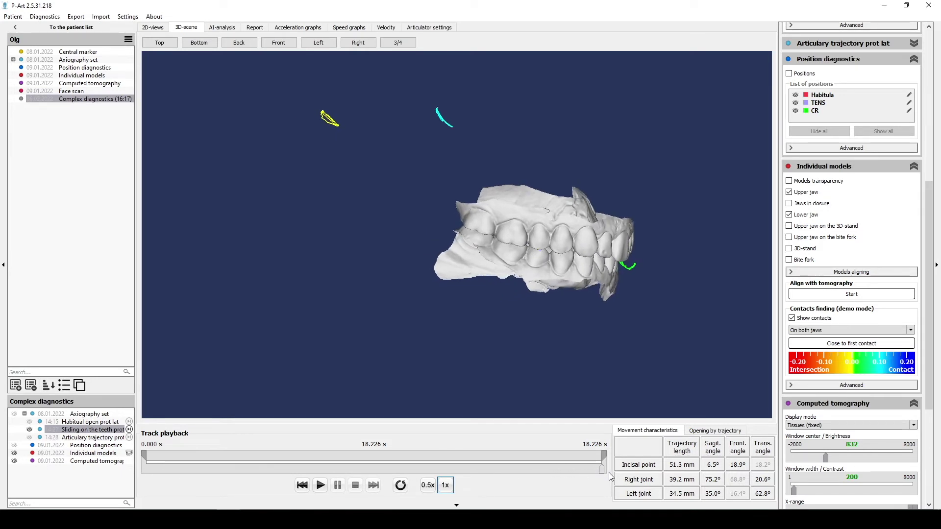
pyautogui.moveTo(602, 471); pyautogui.dragTo(184, 452)
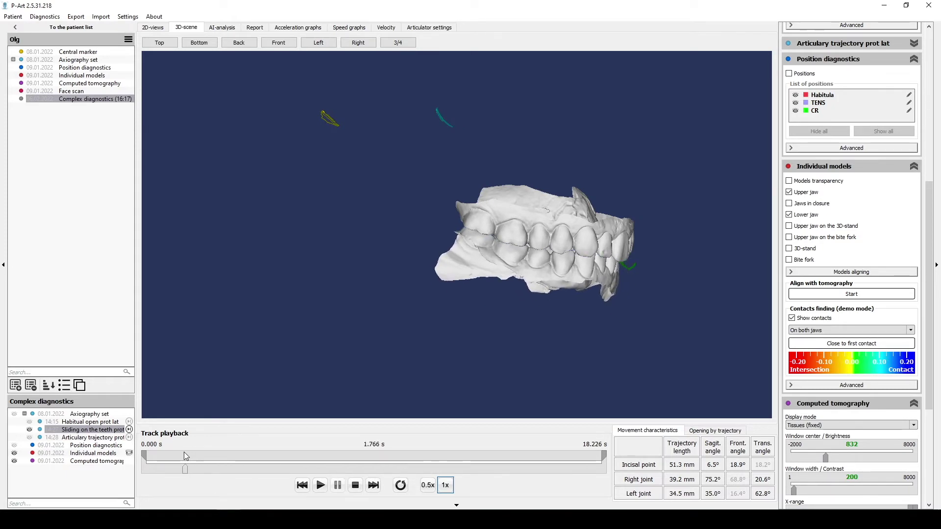
# Step: Display the Articulary trajectory prot lat track, set playback to about 15.9 s and inspect the jaws from the side
pyautogui.click(72, 437)
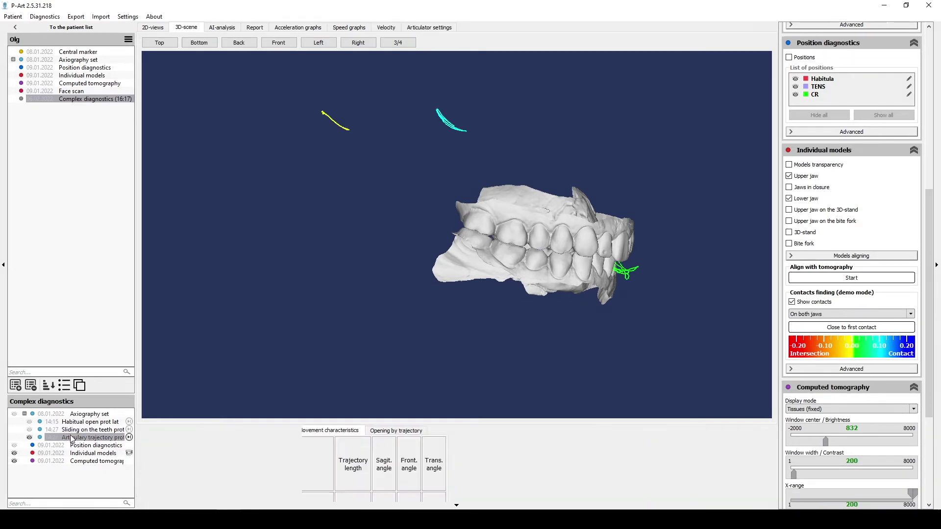
pyautogui.moveTo(604, 328); pyautogui.dragTo(354, 314)
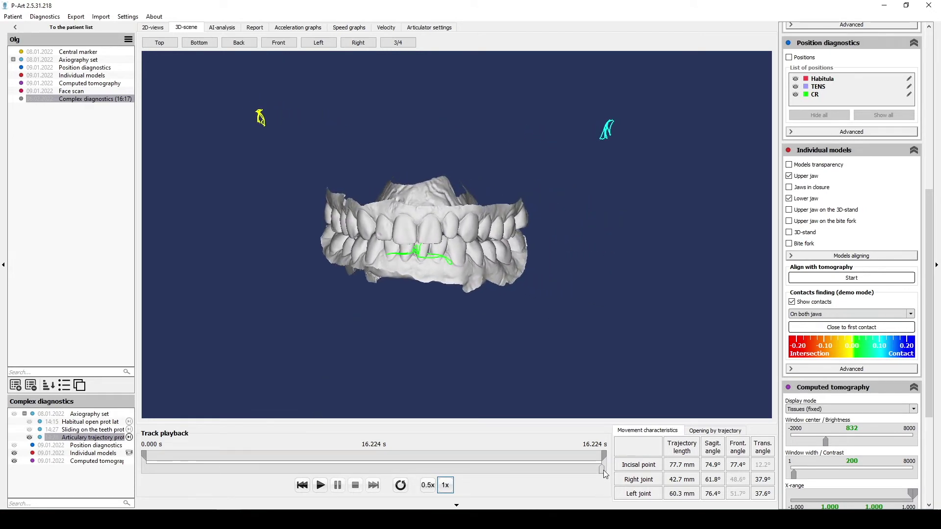
pyautogui.moveTo(603, 470)
pyautogui.mouseDown()
pyautogui.moveTo(159, 451)
pyautogui.moveTo(599, 483)
pyautogui.mouseUp()
pyautogui.moveTo(500, 410); pyautogui.dragTo(630, 388)
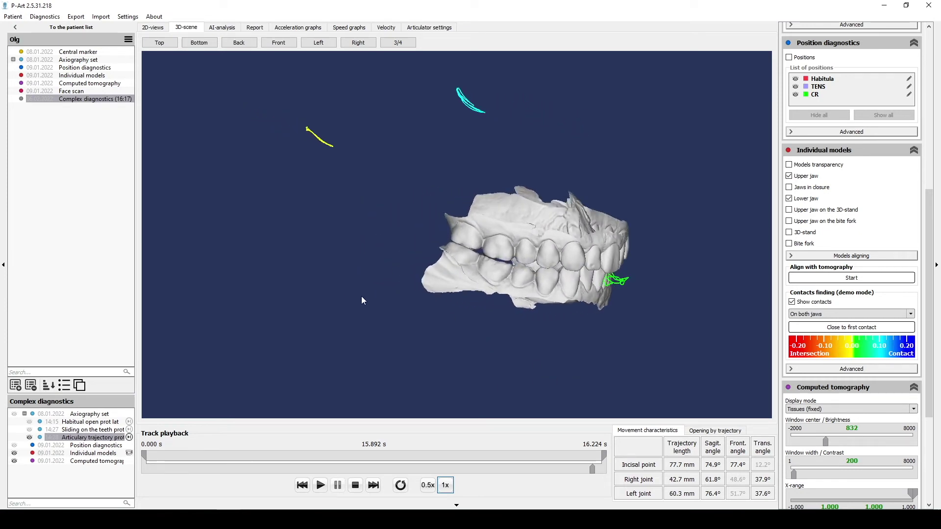
pyautogui.moveTo(362, 297); pyautogui.dragTo(364, 212)
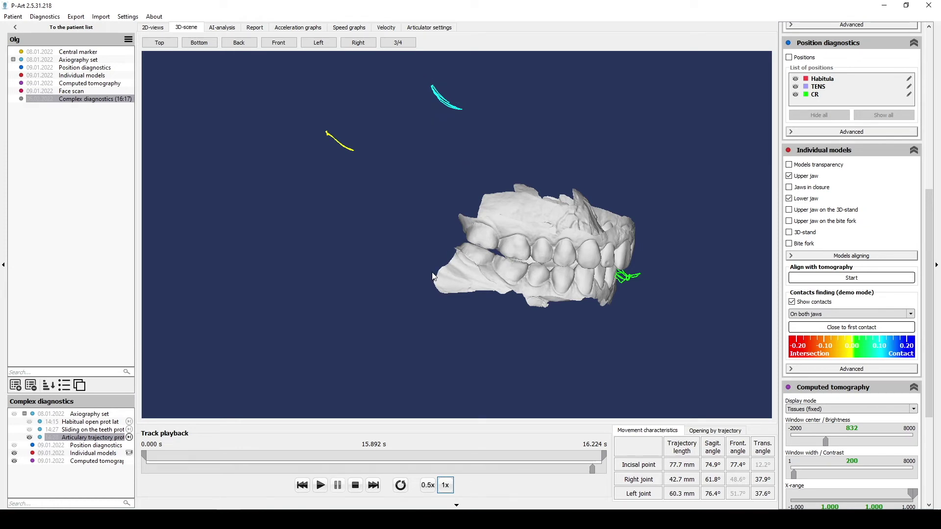
pyautogui.moveTo(432, 276); pyautogui.dragTo(459, 325)
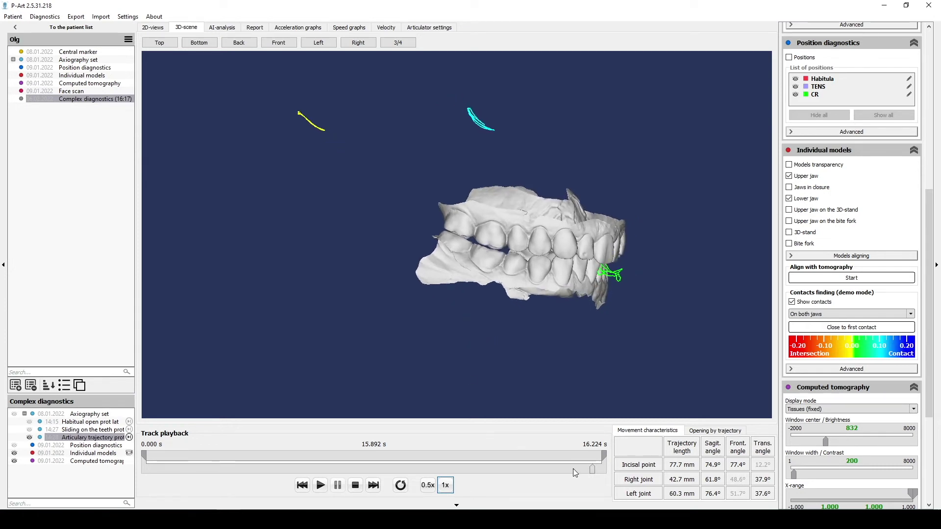
# Step: Rewind the articulatory trajectory track to about 0.7 s and inspect the jaws from the front and side
pyautogui.moveTo(592, 472); pyautogui.dragTo(167, 442)
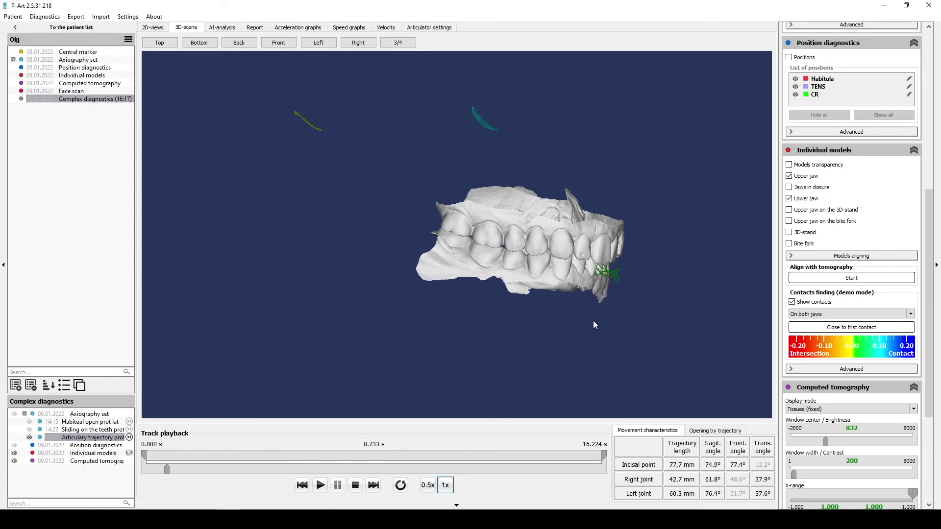
pyautogui.moveTo(593, 320); pyautogui.dragTo(402, 317)
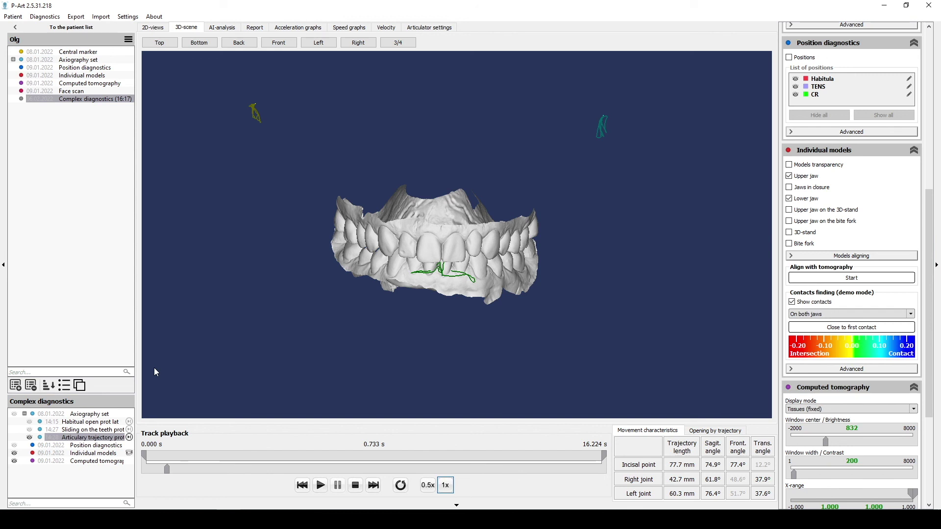
pyautogui.moveTo(197, 330); pyautogui.dragTo(429, 335)
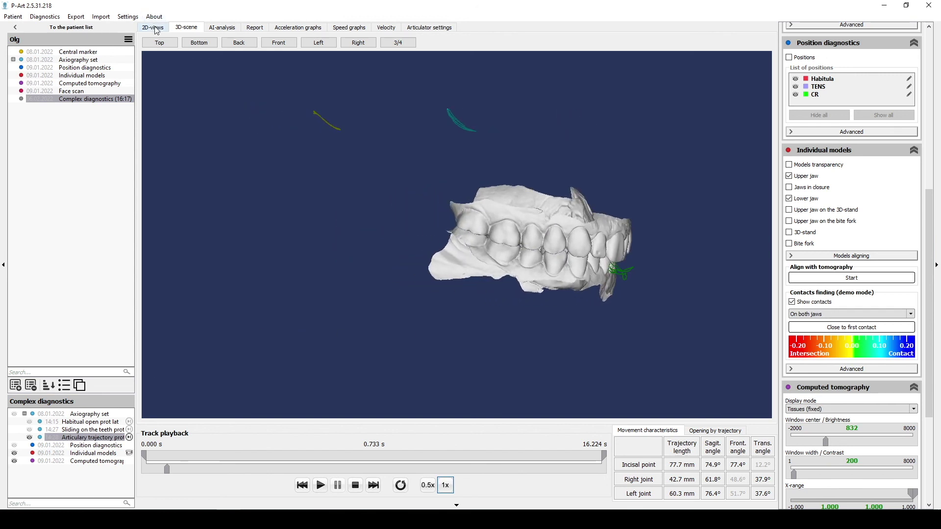